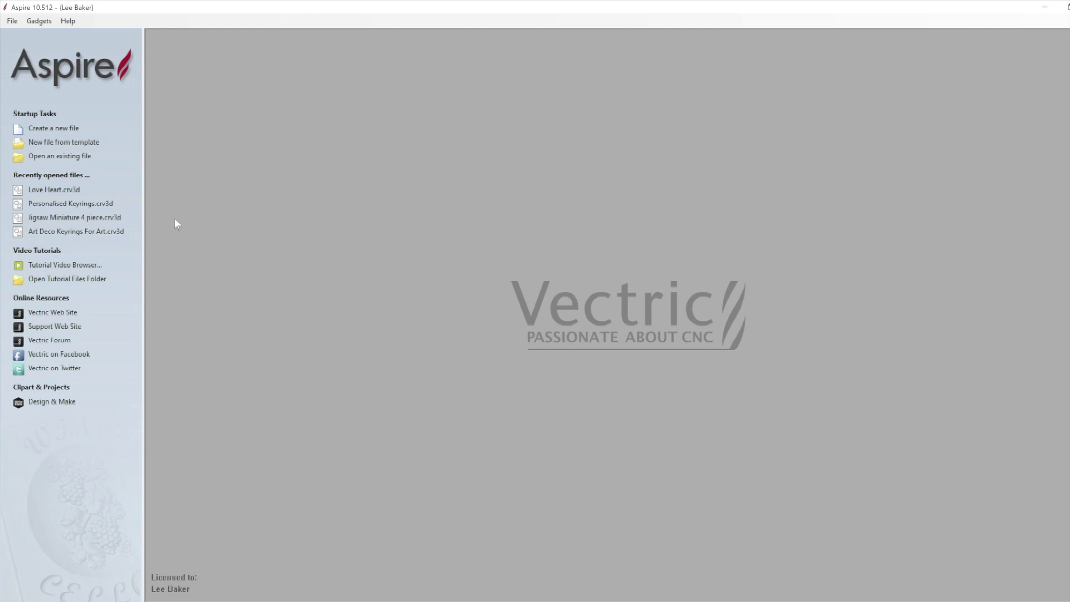
Start a new single-sided 200 × 200 mm job, 30 mm thick, with the XY datum centred.
left_click(56, 129)
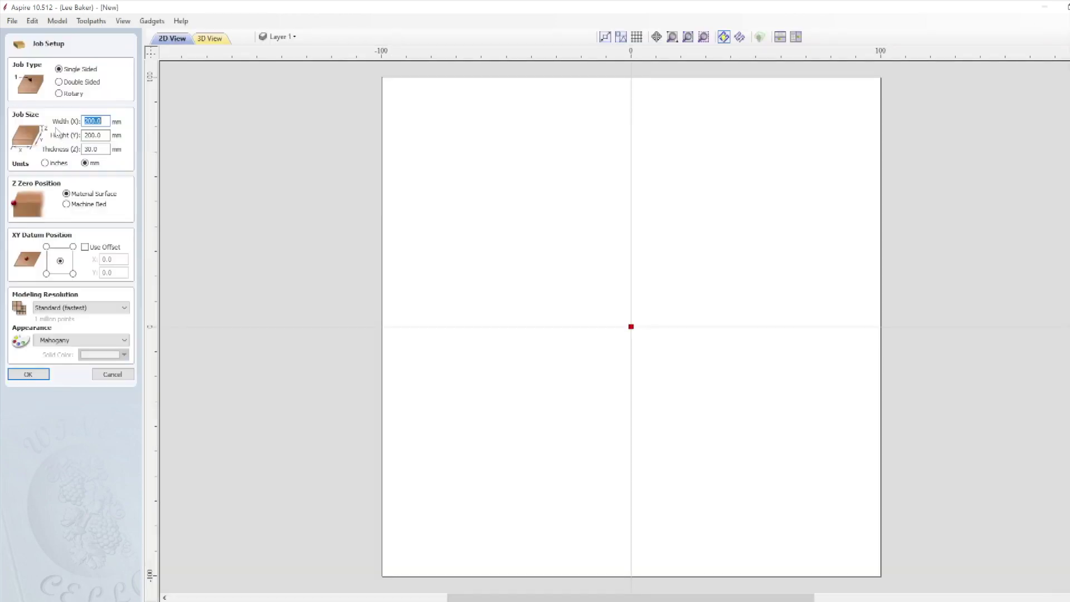
left_click(59, 70)
left_click(108, 120)
left_click(107, 135)
left_click(98, 149)
left_click(60, 261)
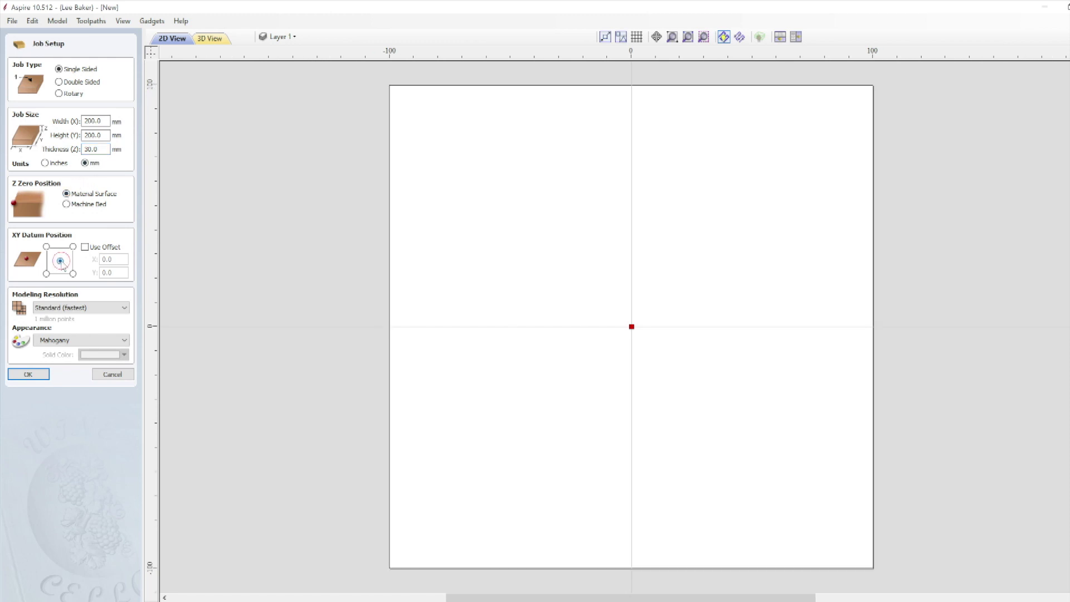
left_click(28, 374)
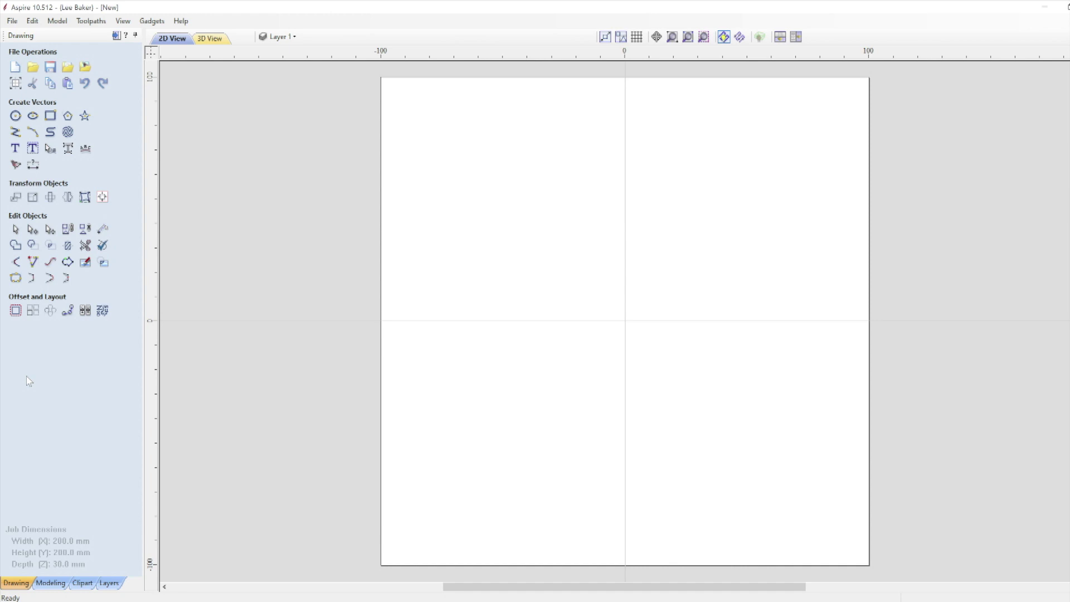
Draw a centre-anchored 60 × 140 mm rectangle with 30 mm radiused external corners.
left_click(51, 119)
left_click(51, 118)
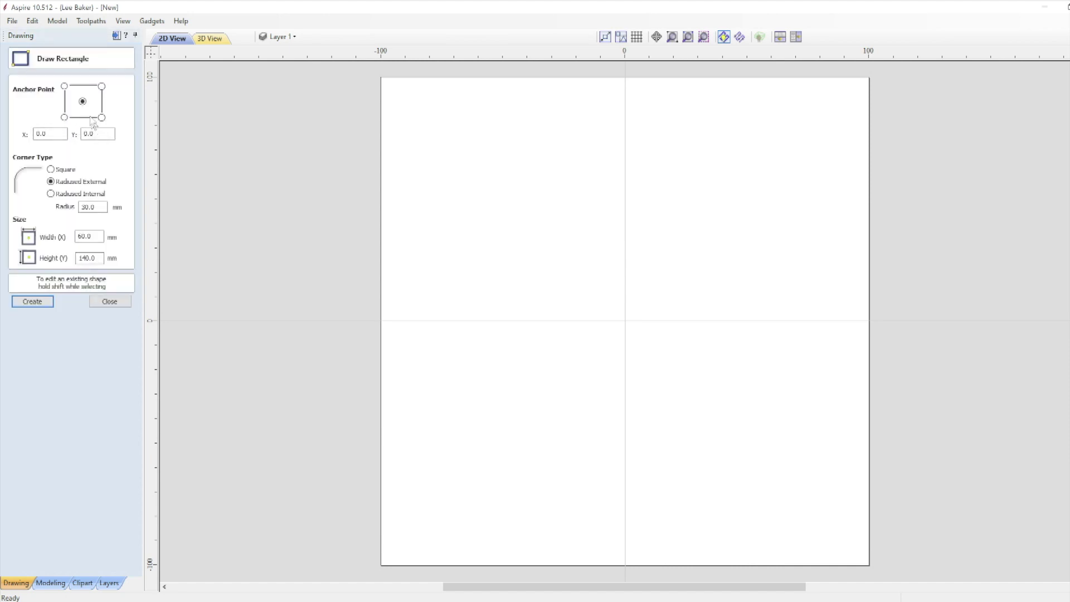
left_click(99, 234)
left_click(96, 258)
left_click(34, 301)
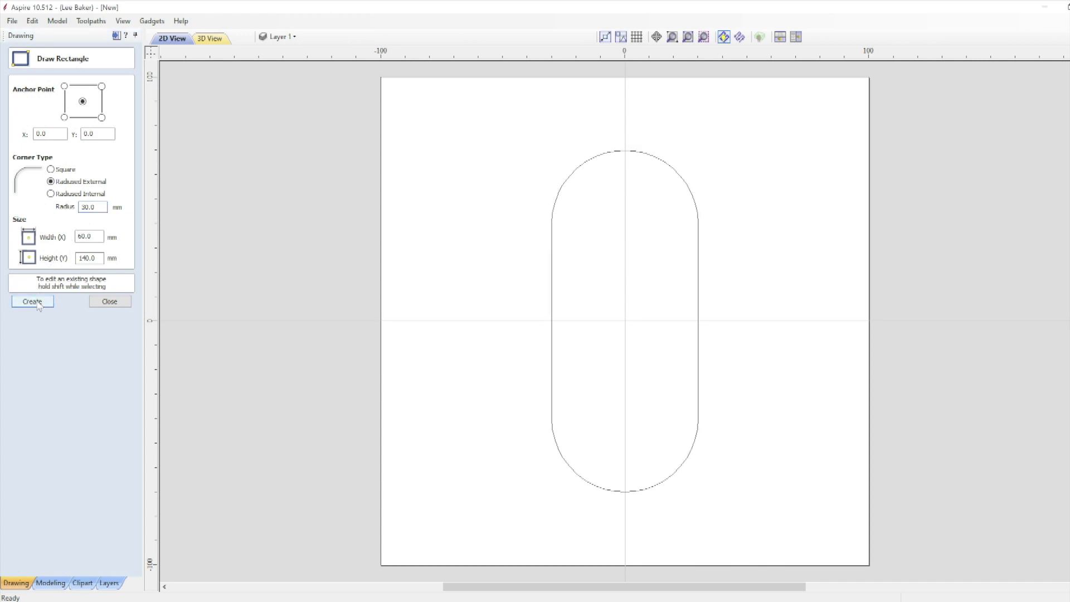
left_click(109, 301)
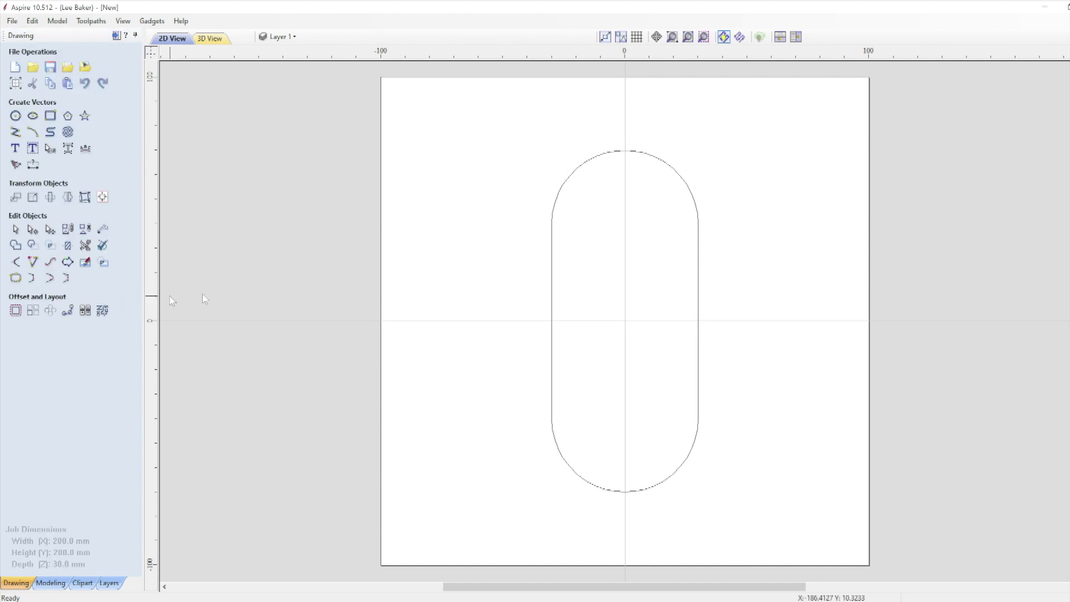
Rotate the selected rounded rectangle to an absolute angle of 45°.
left_click(554, 267)
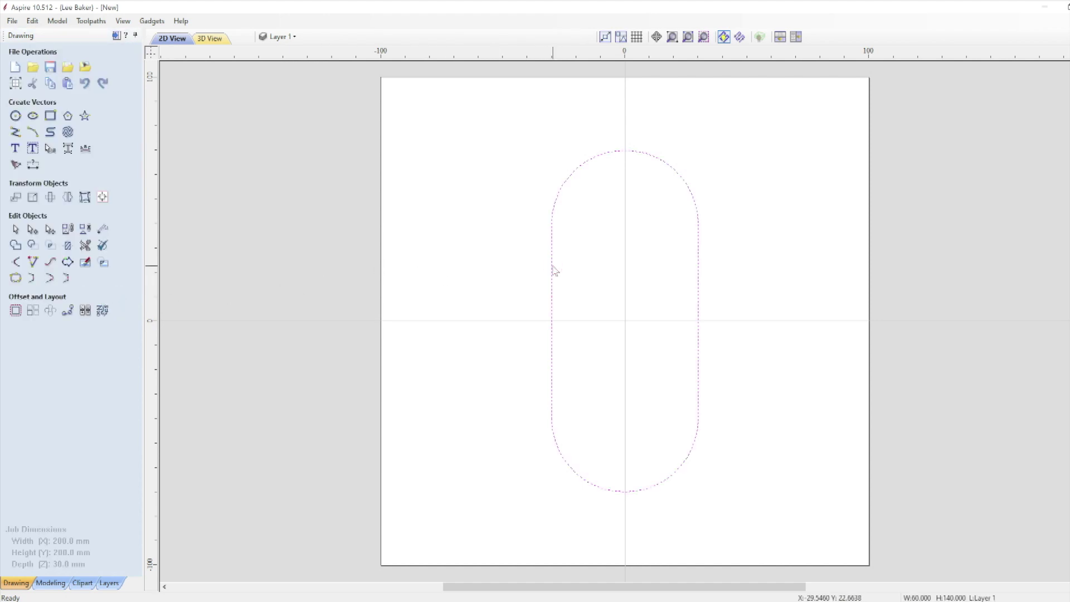
left_click(49, 198)
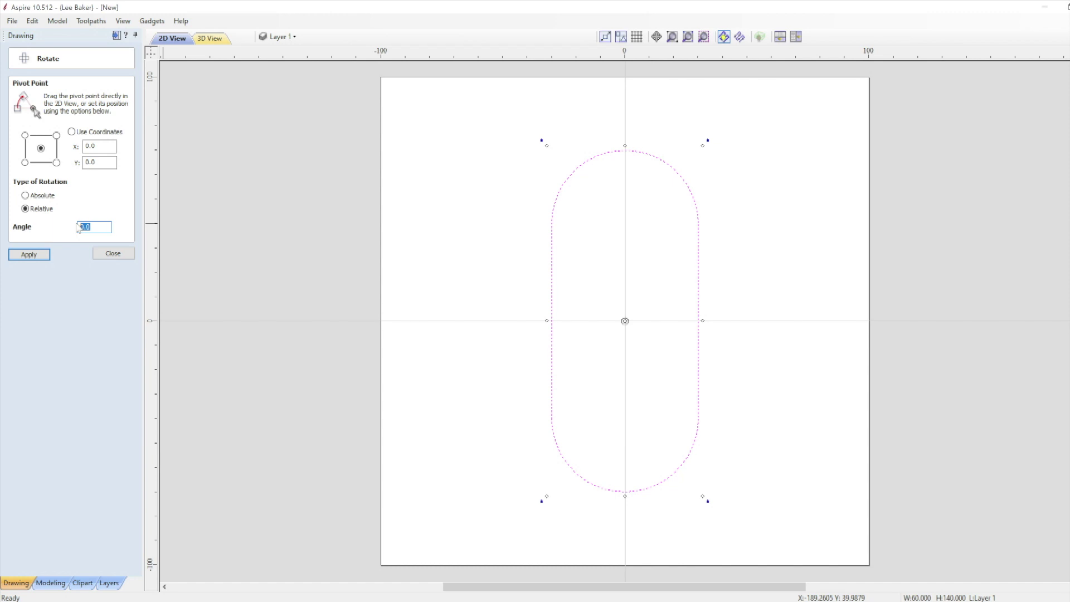
type("45")
left_click(26, 196)
left_click_drag(90, 227, 75, 227)
type("45")
left_click(37, 256)
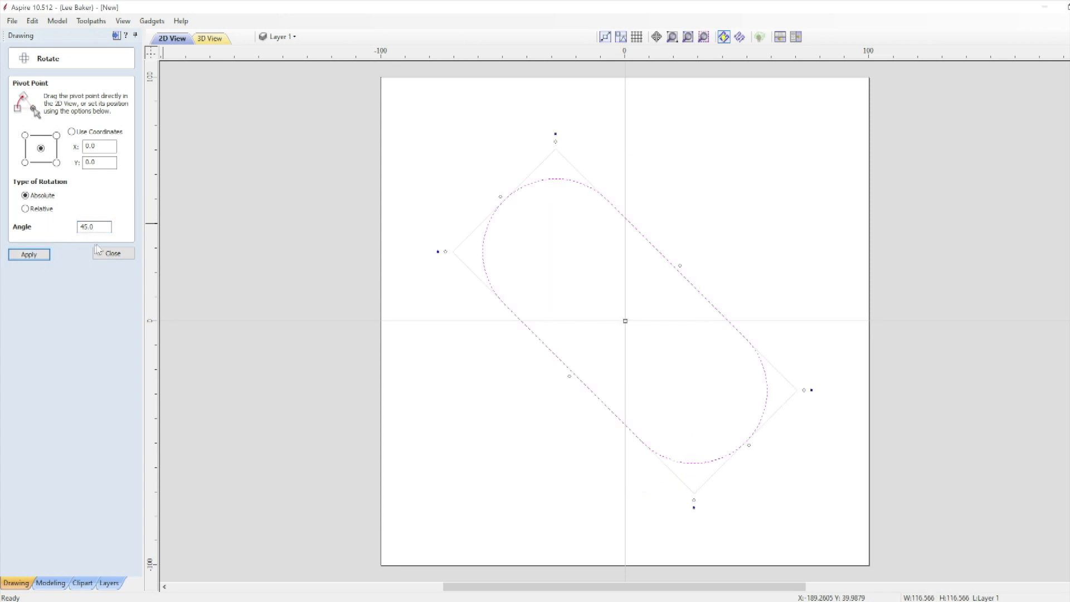
left_click(113, 253)
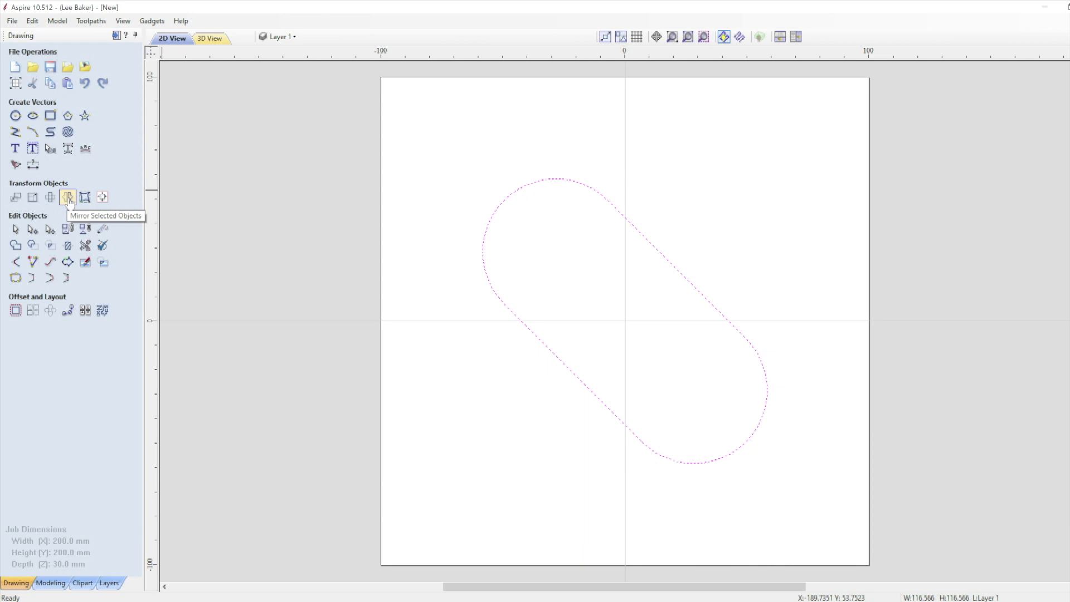
Create a horizontally flipped mirror copy of the slanted slot to form an X.
left_click(68, 198)
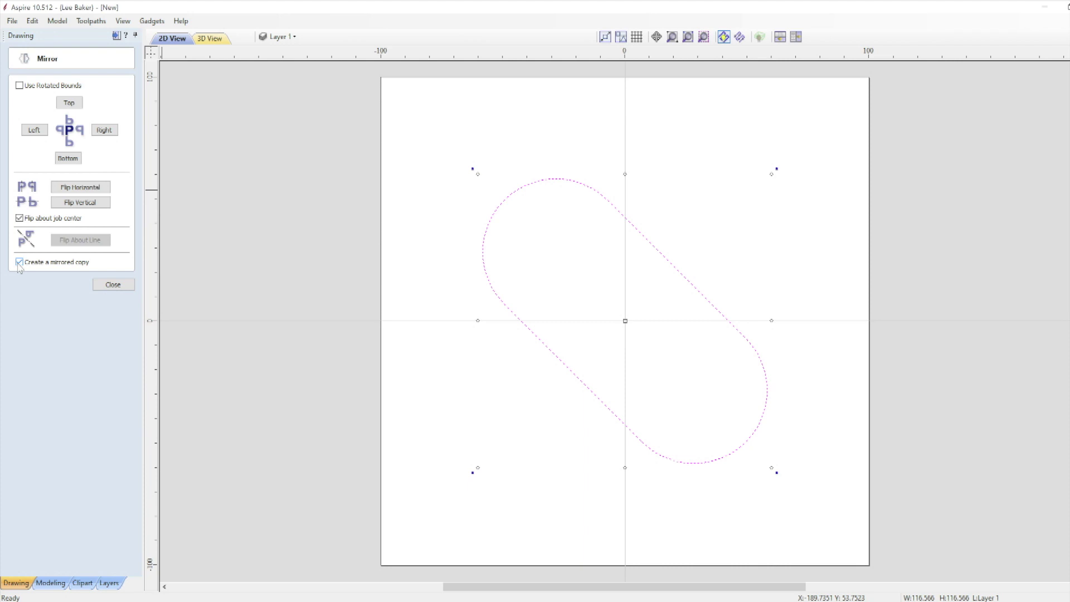
left_click(78, 188)
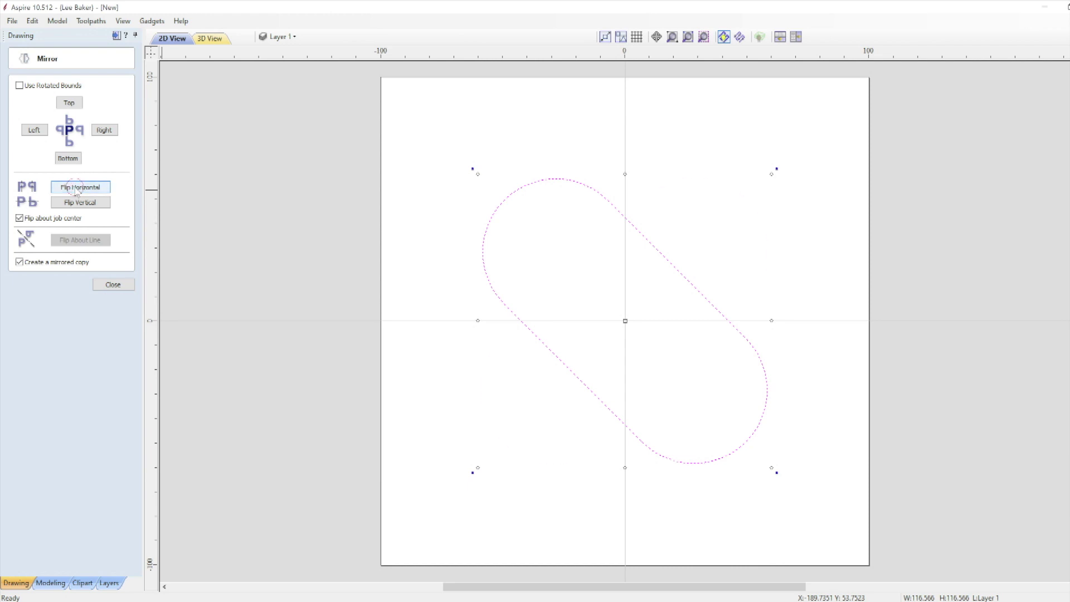
left_click(114, 285)
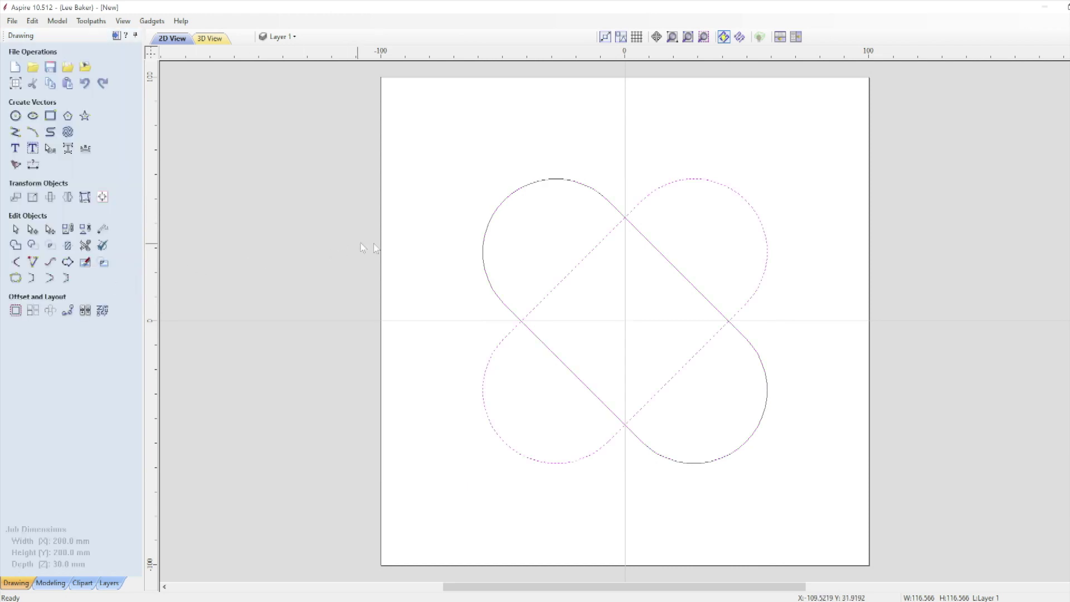
Trim away the two lower lobe curves and the two inner diagonal segments.
left_click(422, 251)
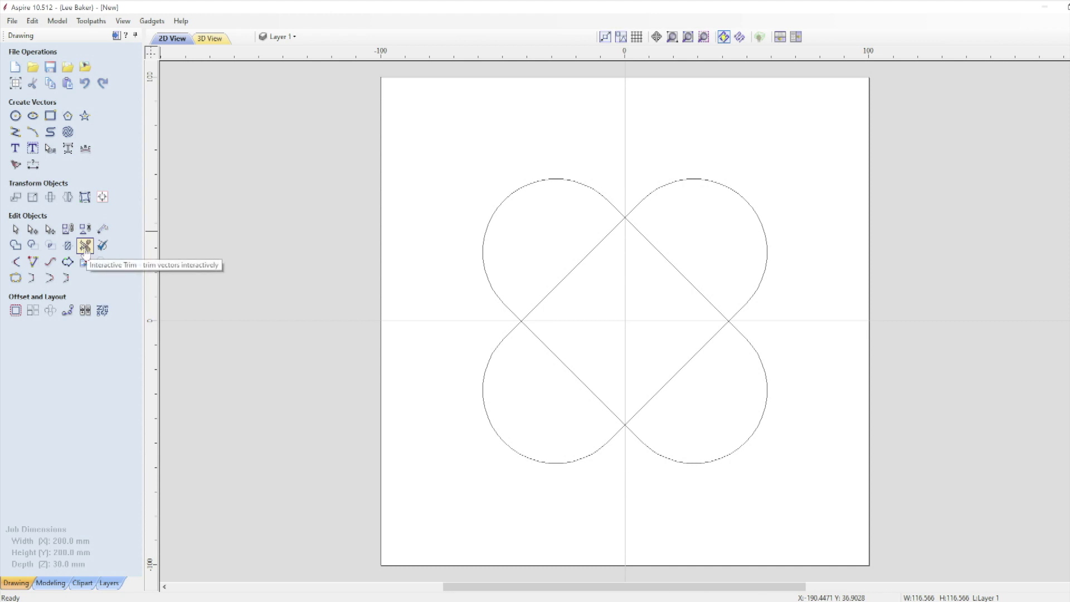
left_click(85, 247)
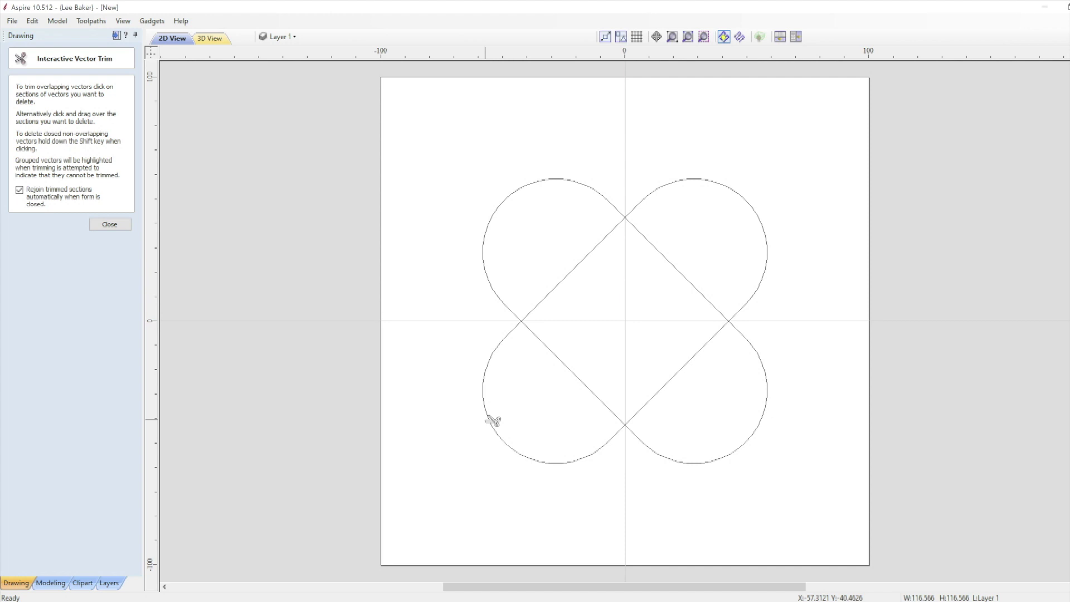
left_click(493, 420)
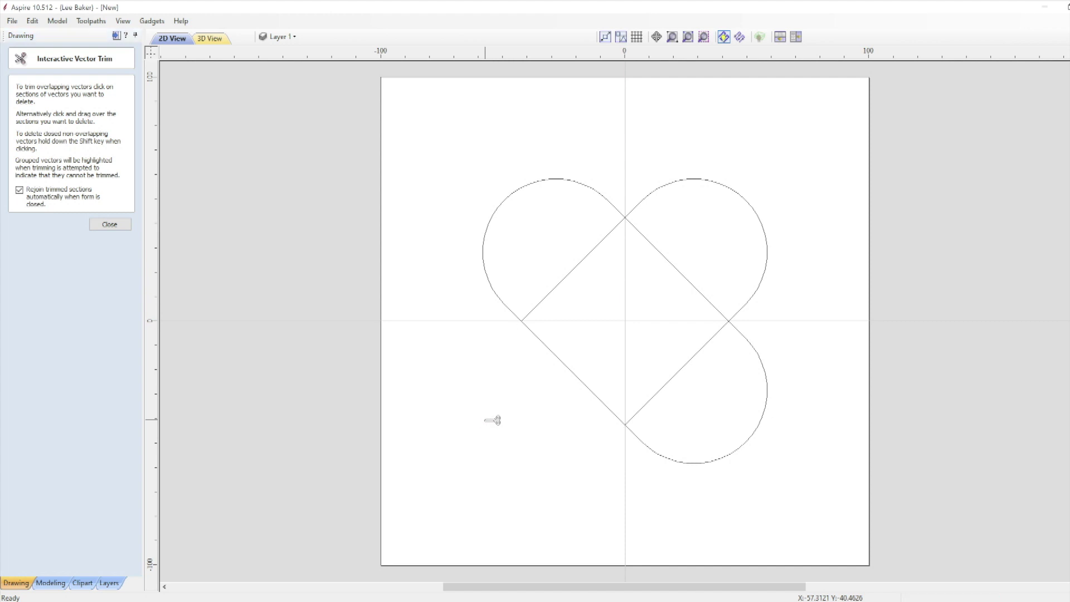
left_click(685, 464)
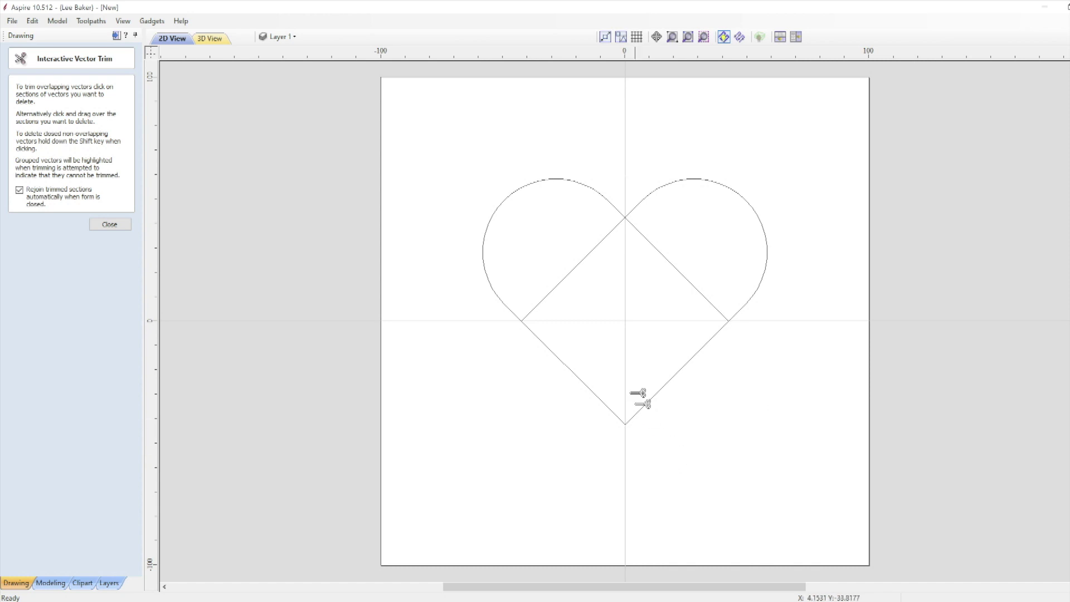
left_click(575, 273)
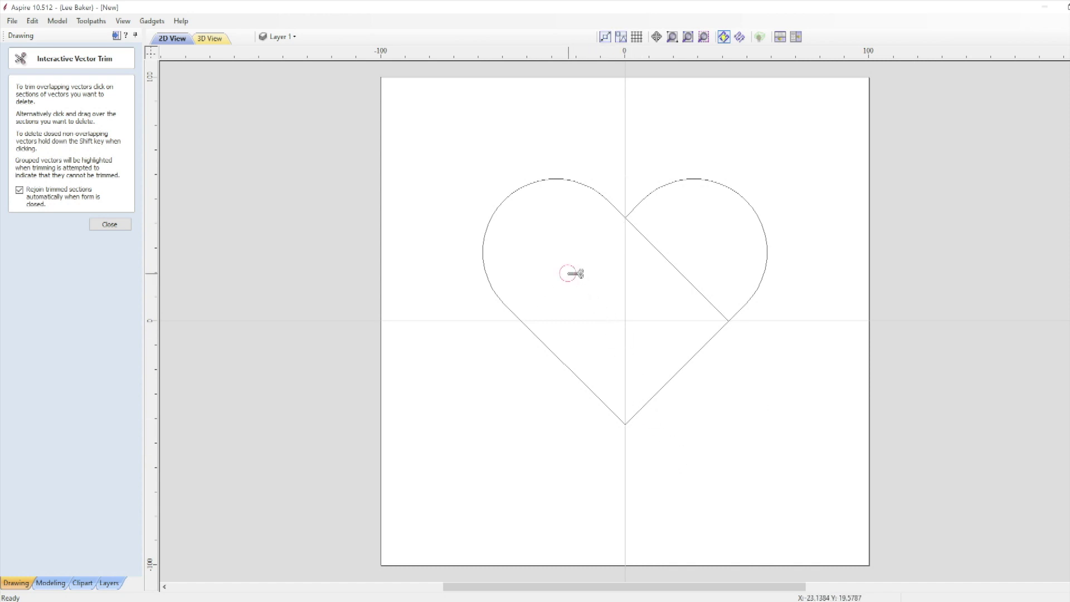
left_click(676, 260)
left_click(110, 224)
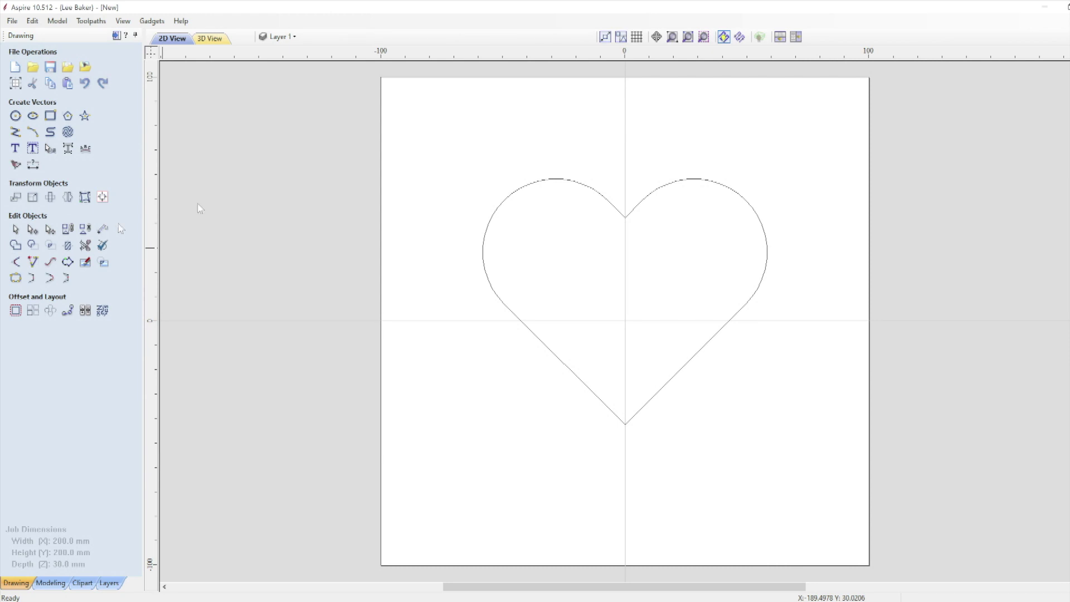
Scale the heart outline to 150% width with Link XY on.
left_click(499, 207)
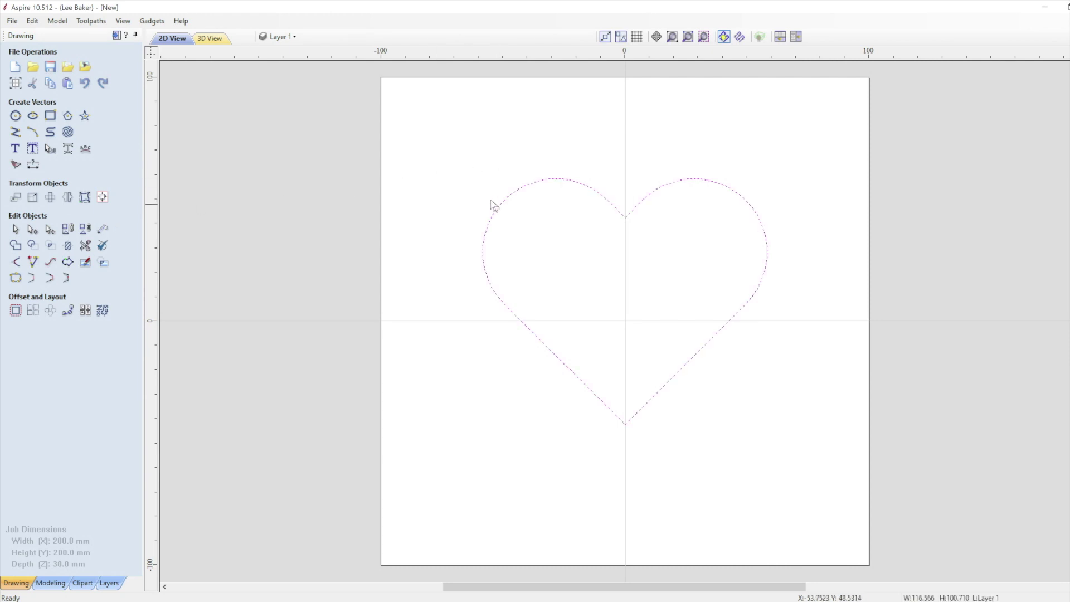
left_click(33, 198)
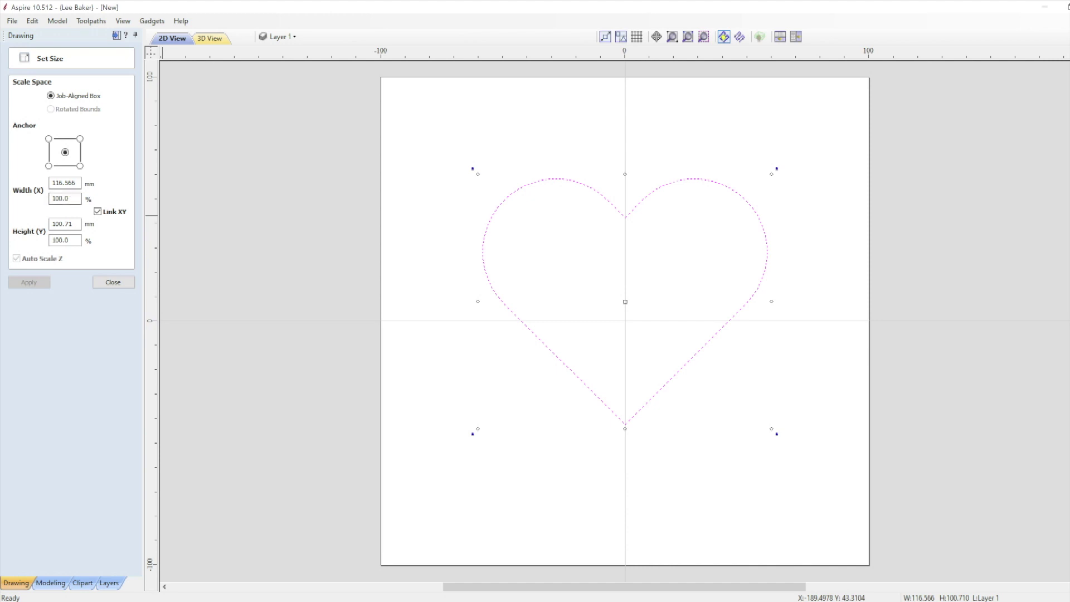
double_click(61, 198)
type("150")
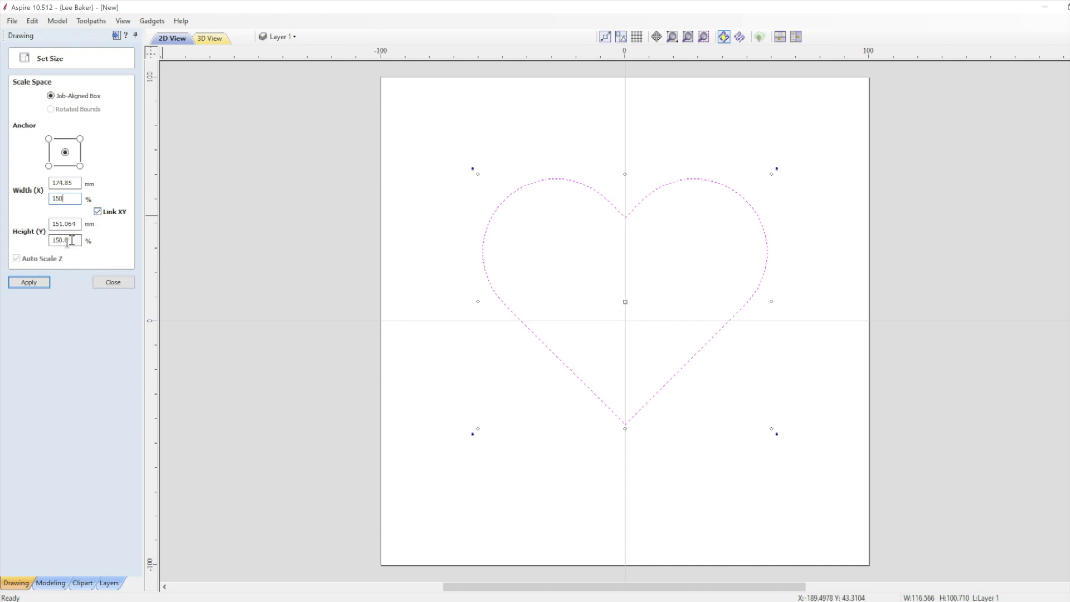
left_click(44, 285)
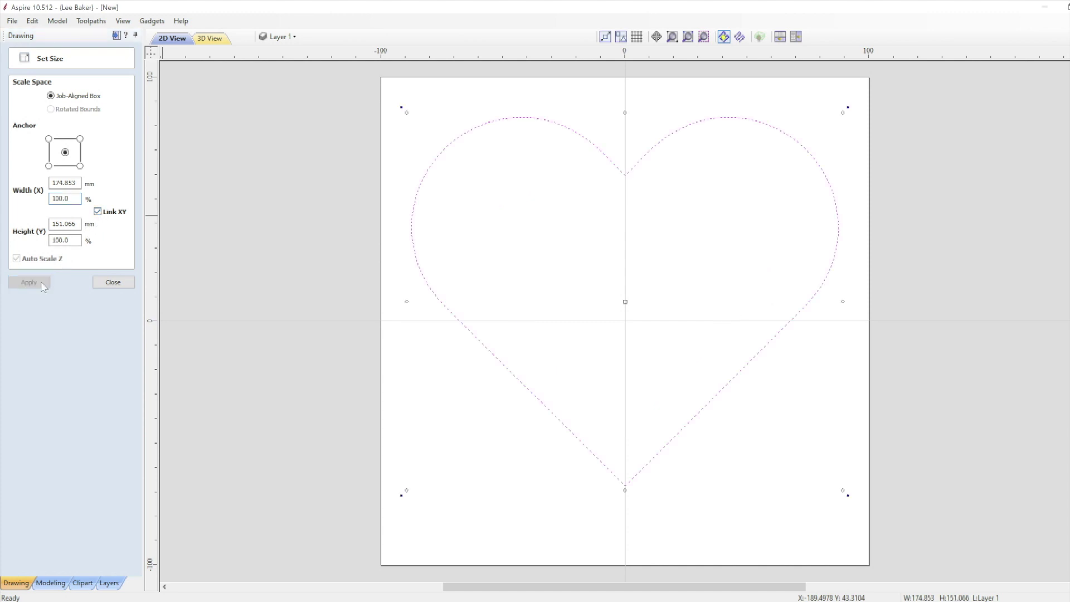
left_click(111, 283)
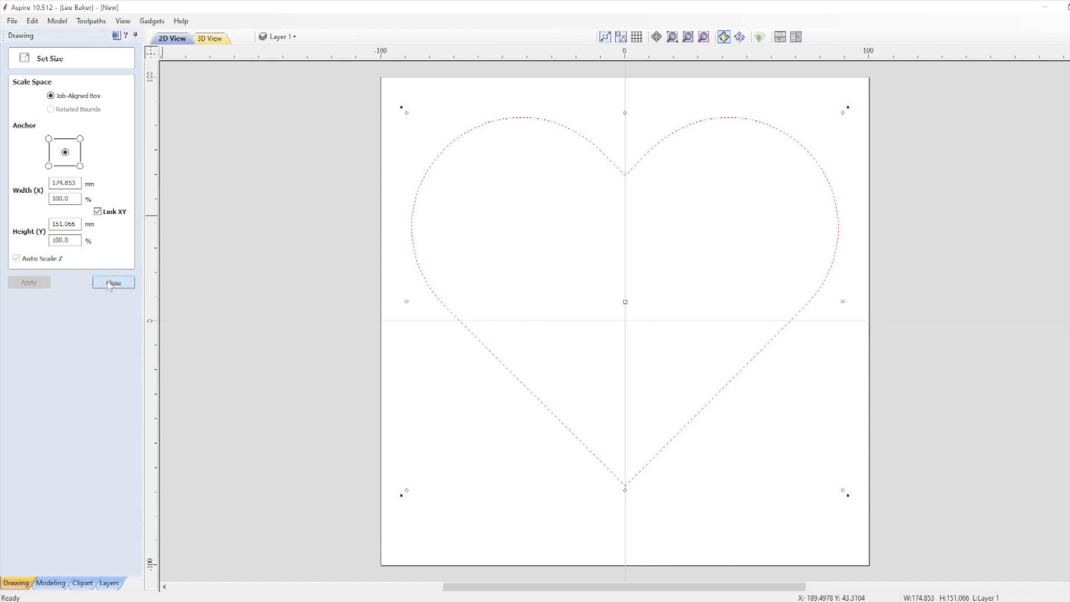
left_click(461, 365)
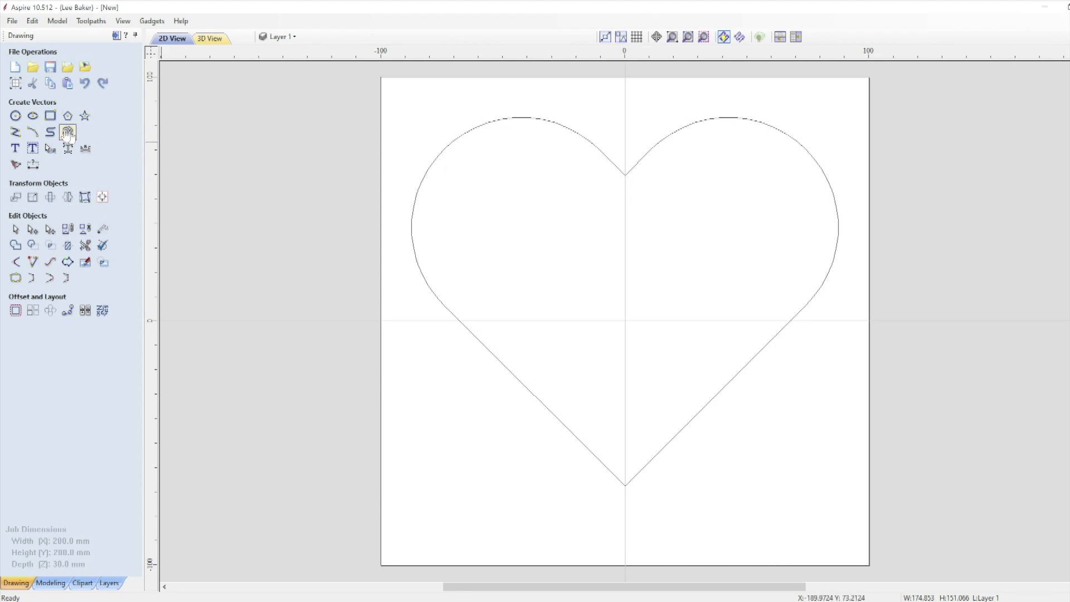
left_click(17, 117)
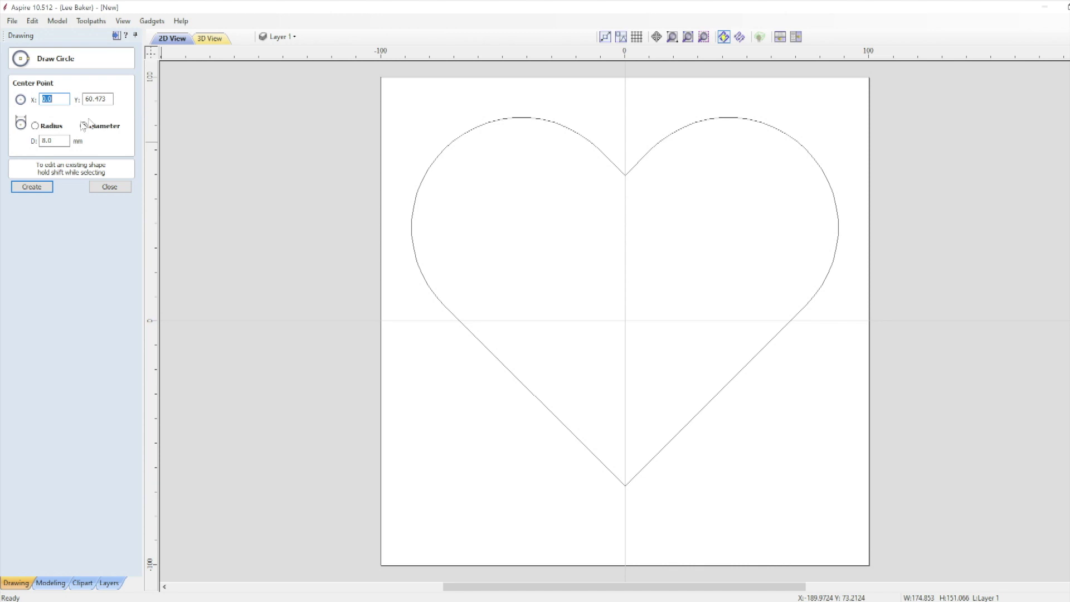
Place an 8 mm circle at X 0, Y 68.941 in the heart's top notch.
left_click(626, 153)
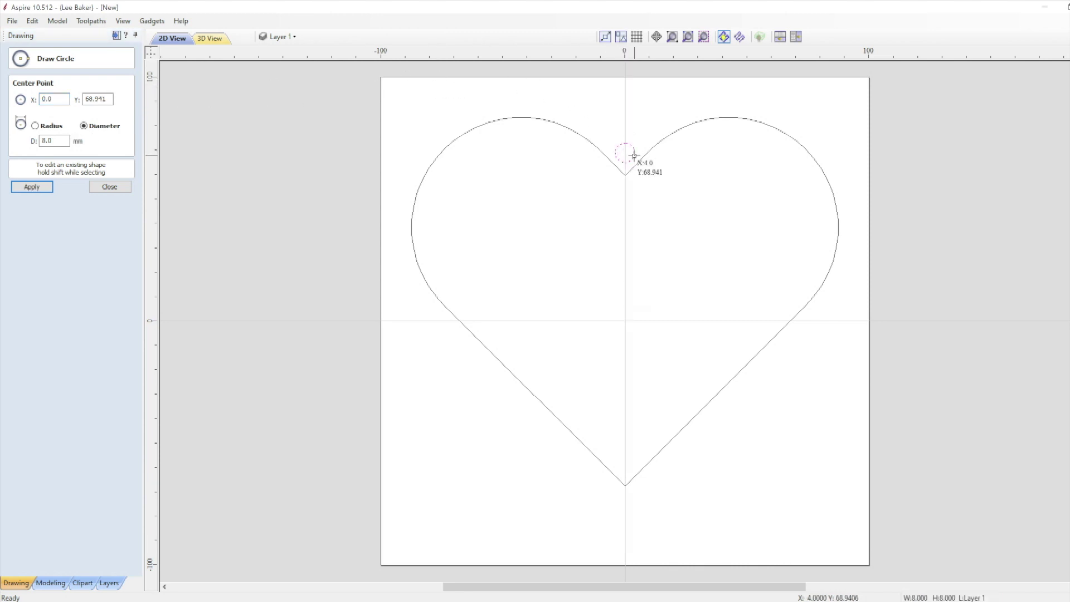
scroll(634, 155, "up", 2)
scroll(635, 155, "up", 4)
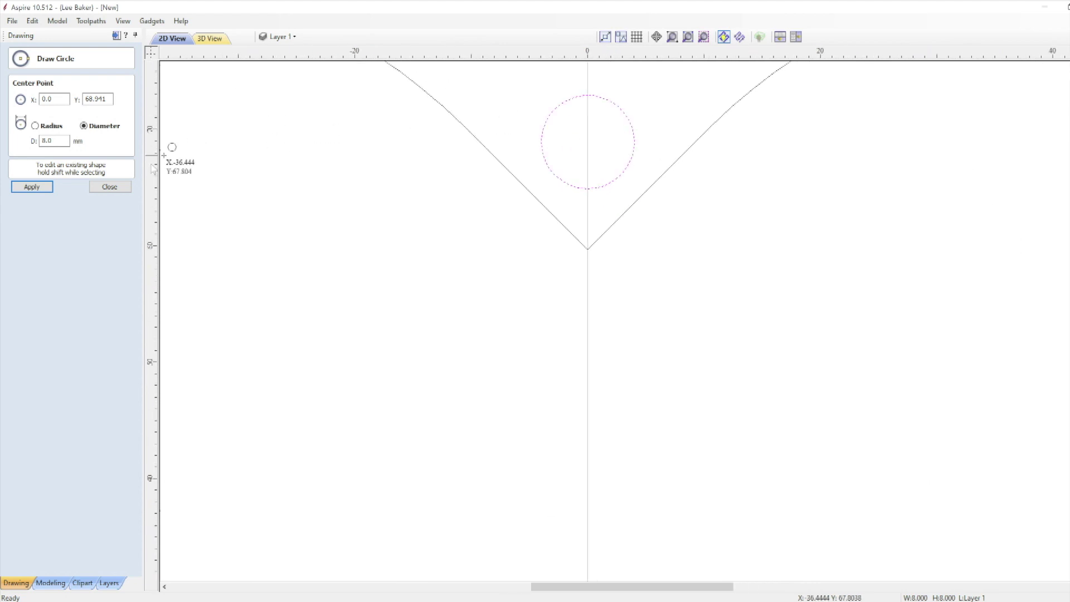
left_click(114, 188)
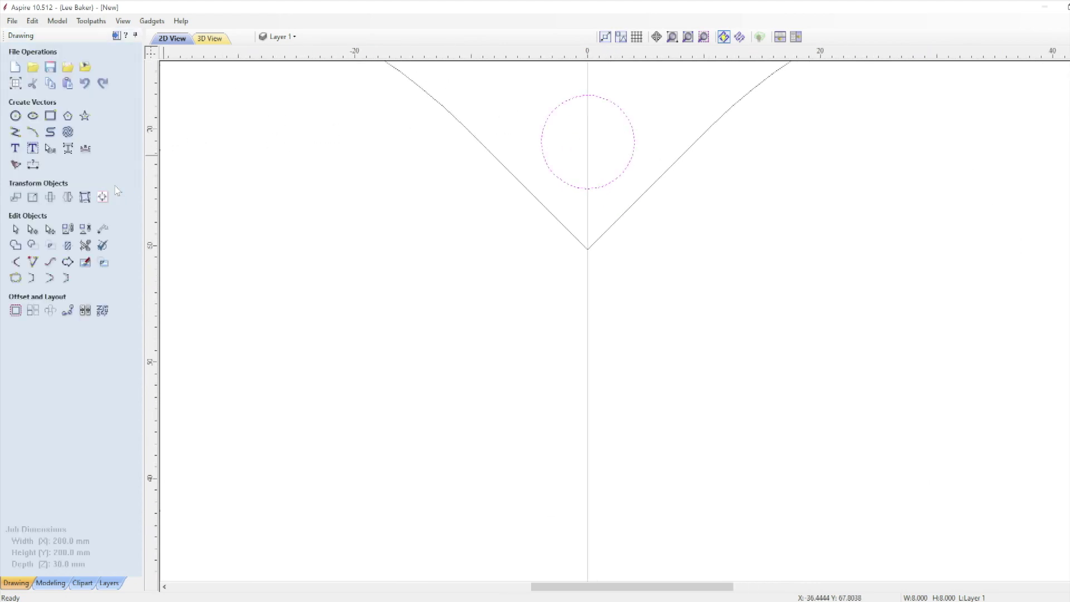
Fillet the heart's top notch and bottom point with a 4.0 mm radius.
left_click(17, 264)
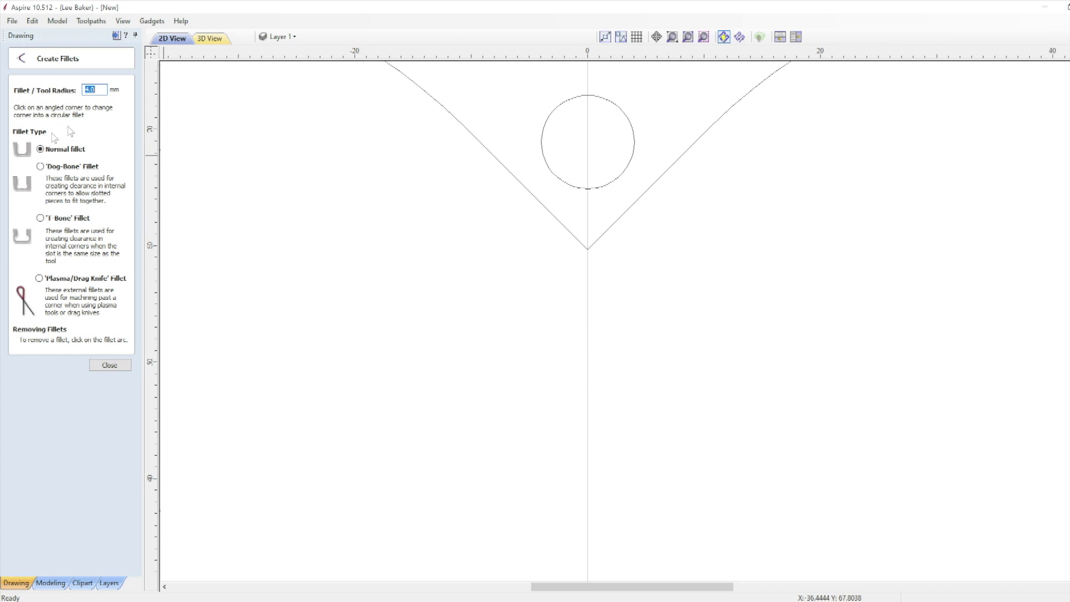
left_click(99, 90)
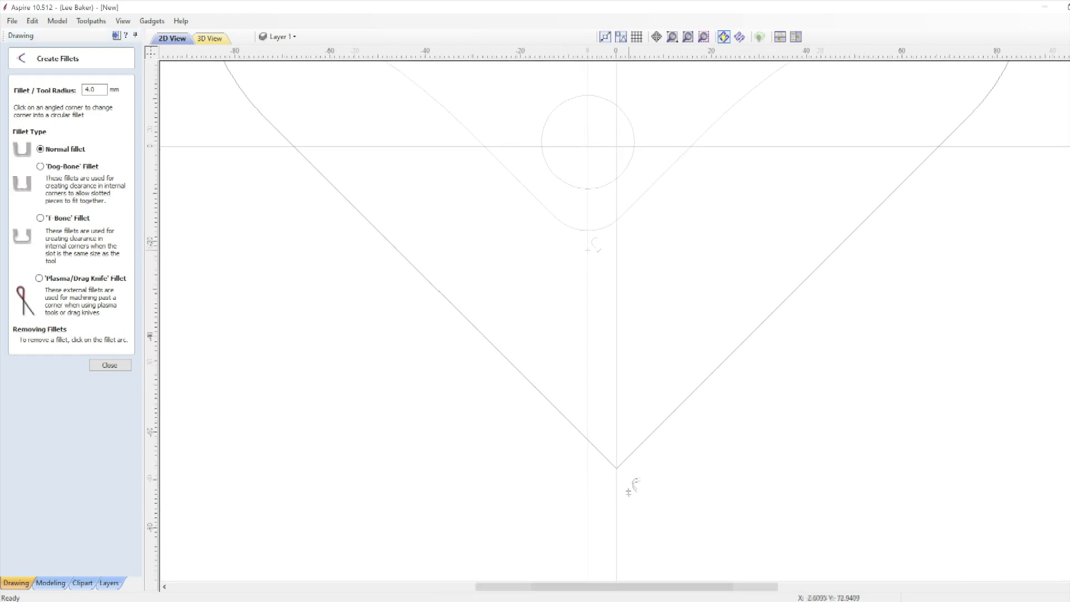
scroll(627, 481, "up", 2)
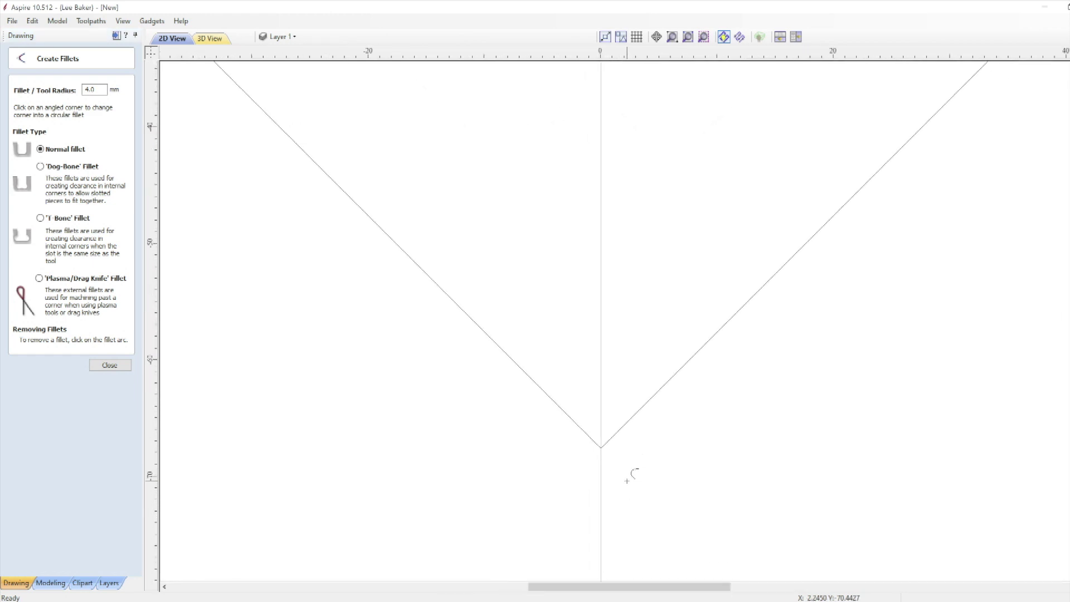
left_click(604, 446)
left_click(704, 38)
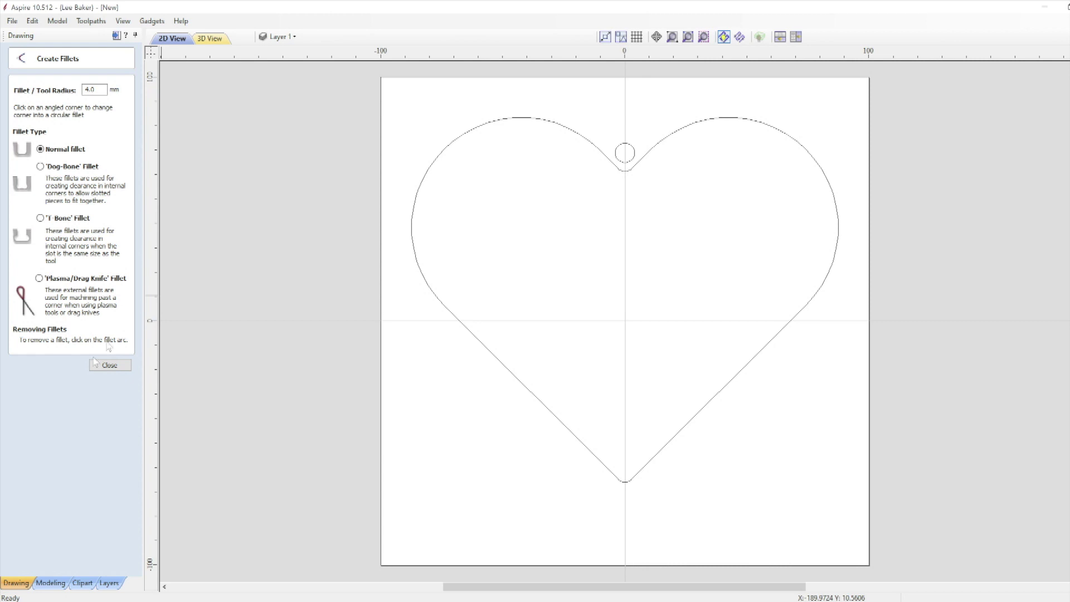
left_click(110, 366)
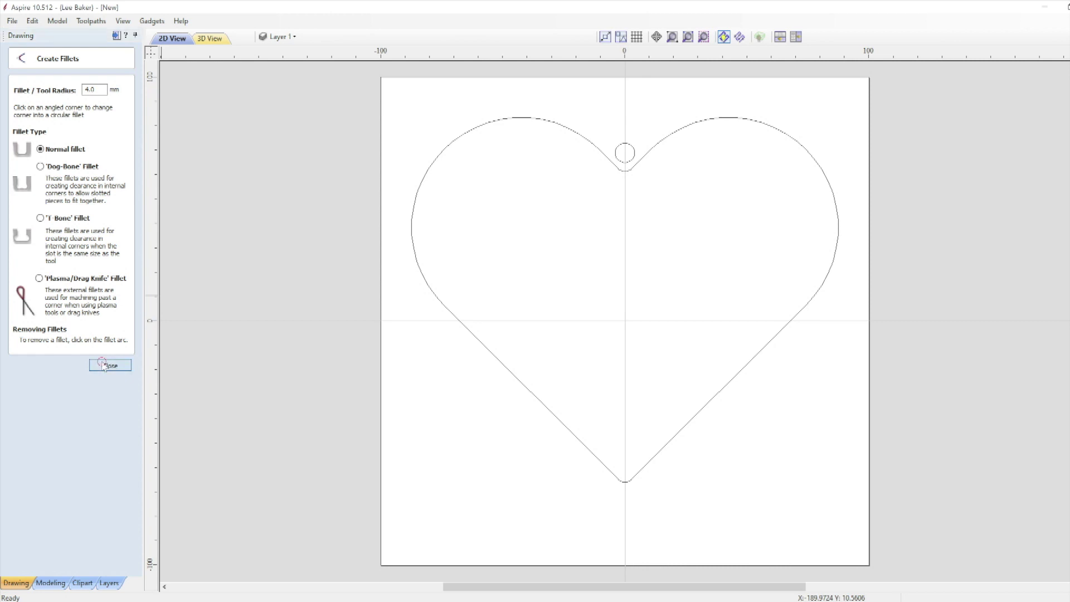
Delete the notch circle and offset the heart 5.0 mm inwards to make an inner copy.
left_click(627, 143)
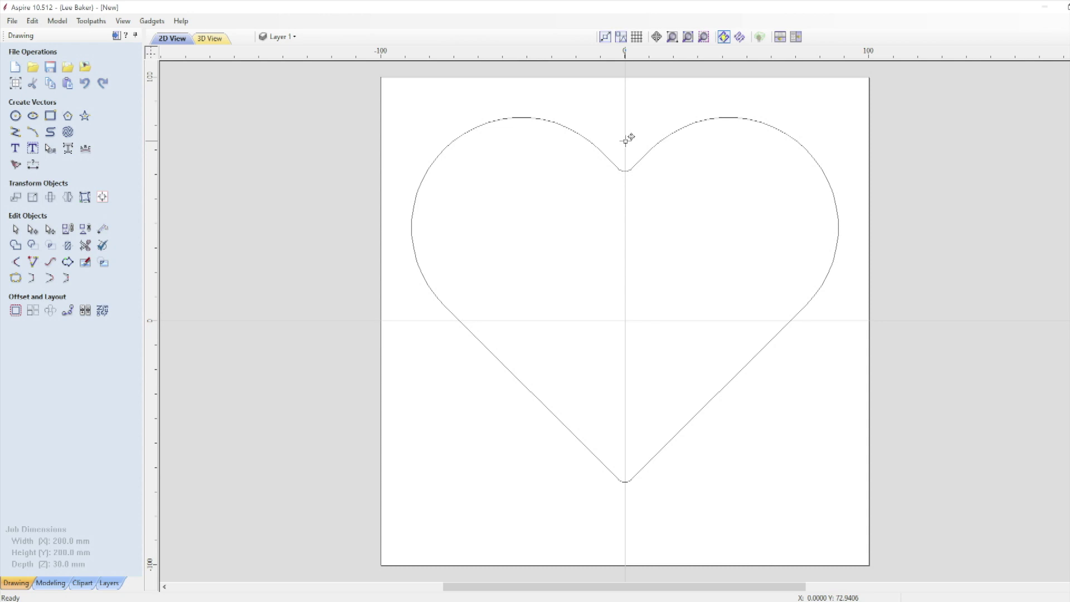
left_click(586, 139)
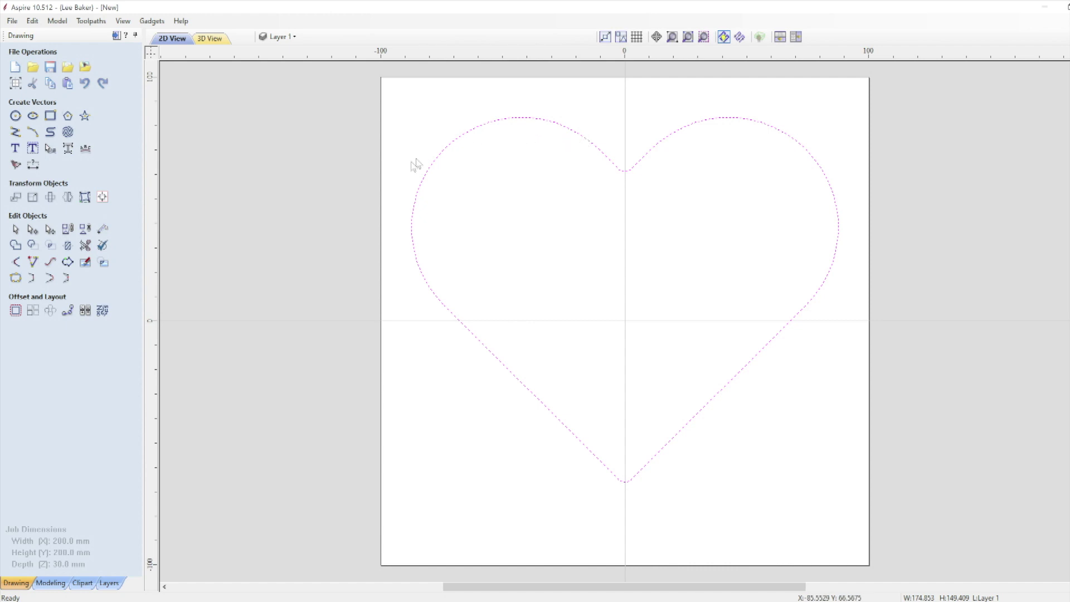
left_click(14, 311)
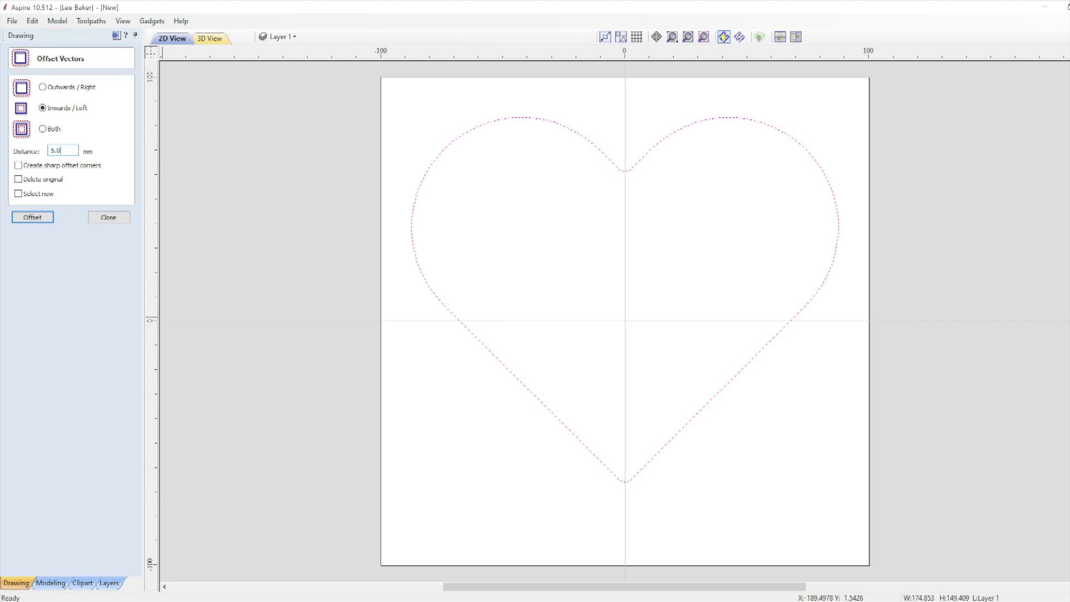
left_click(34, 217)
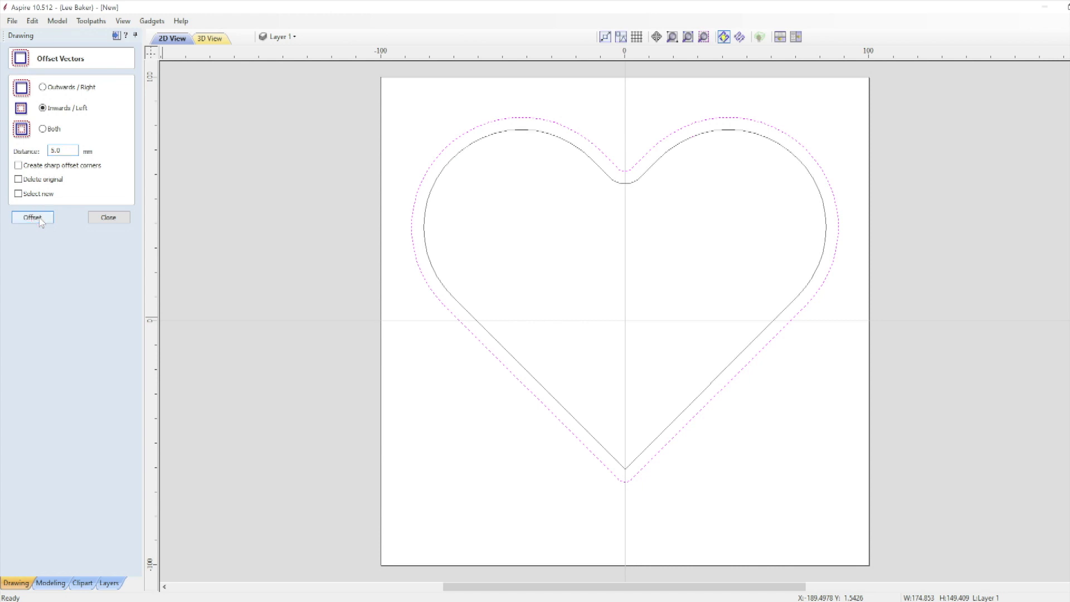
left_click(108, 217)
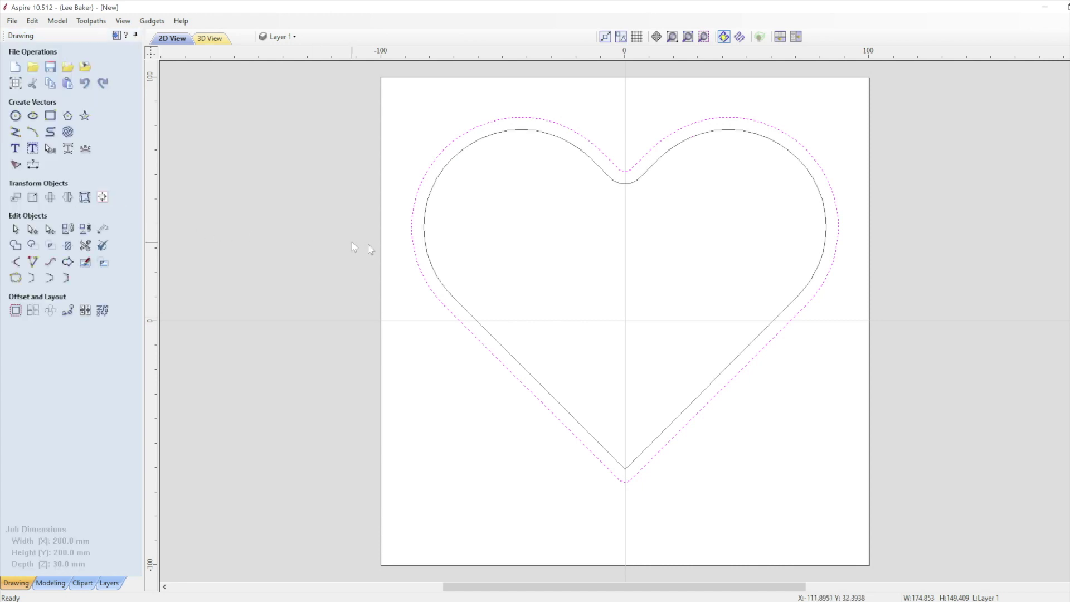
left_click(497, 240)
Calculate a 25.0 mm deep pocket toolpath inside the inner heart and preview it.
left_click(116, 35)
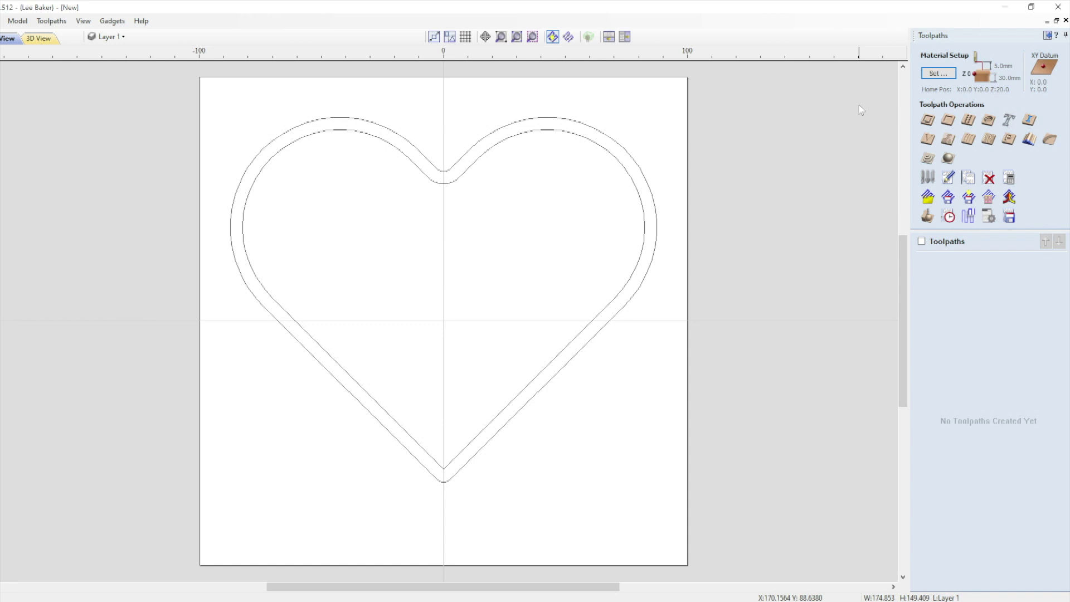
left_click(608, 154)
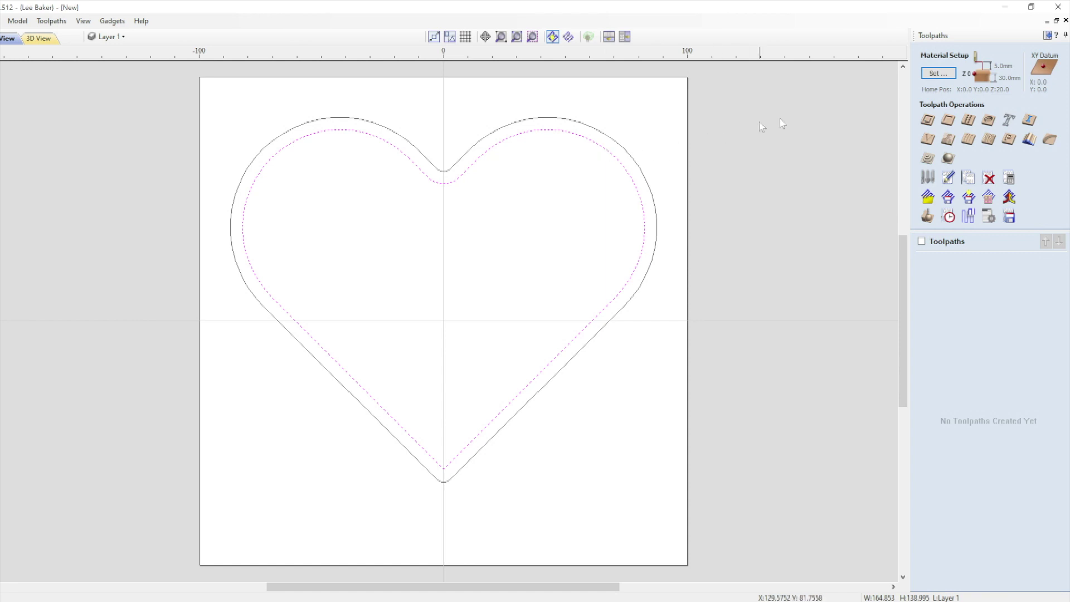
left_click(949, 120)
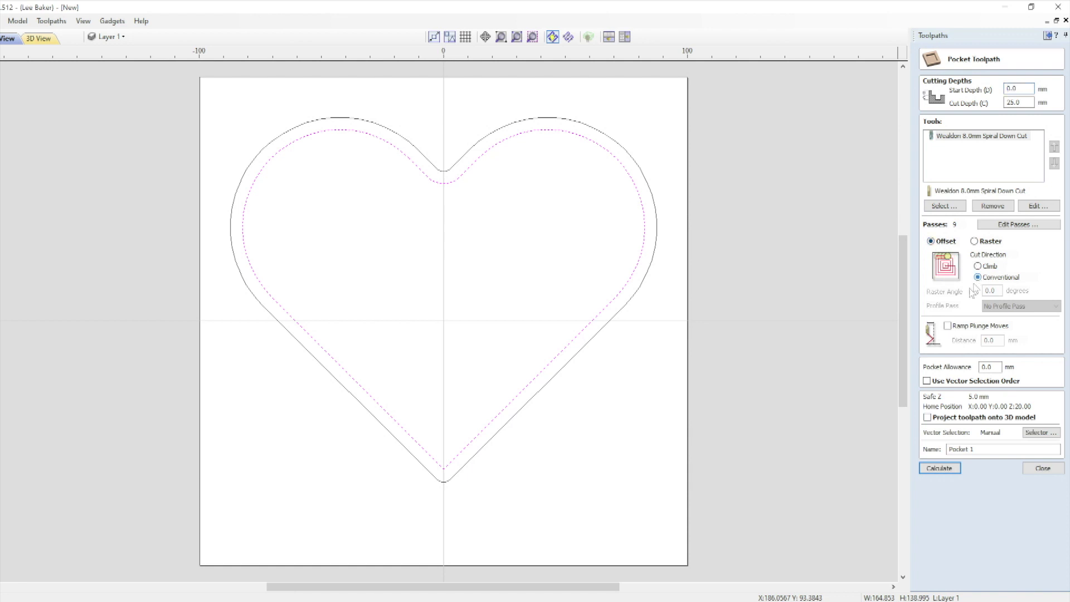
left_click(940, 469)
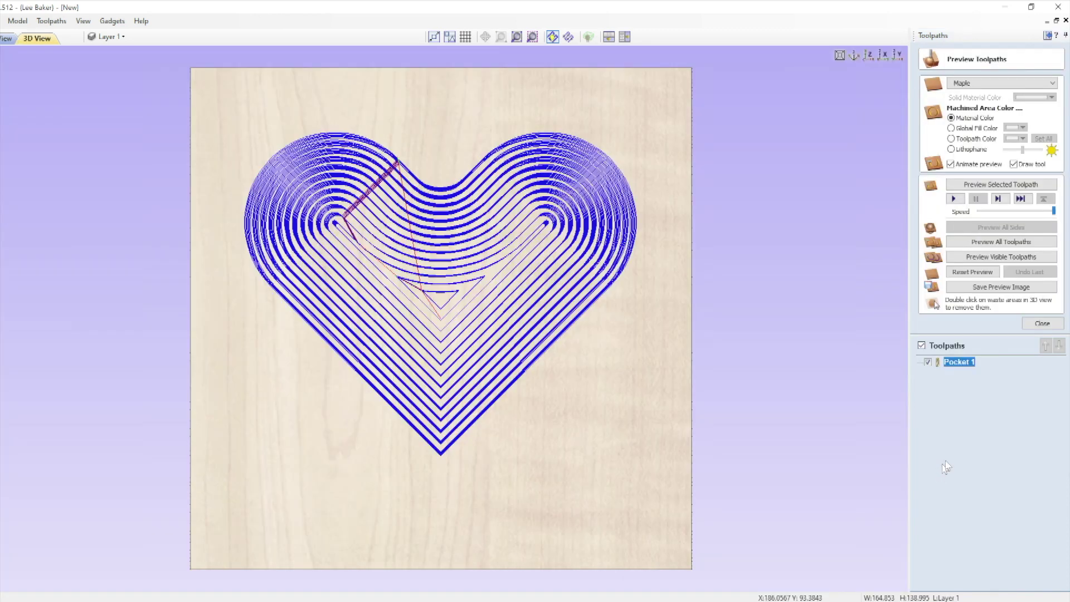
left_click(997, 243)
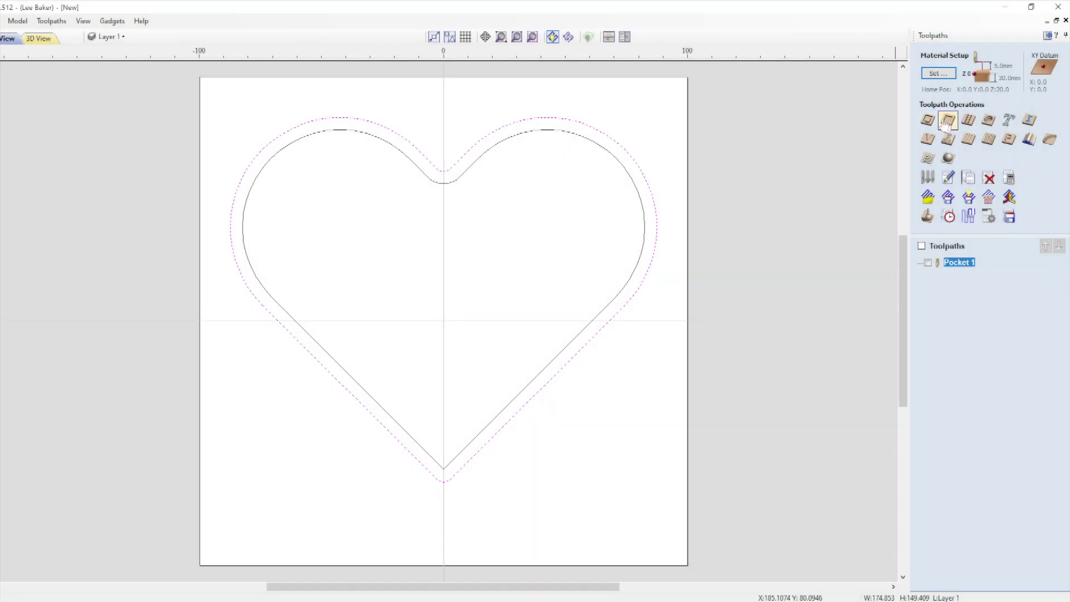
Calculate an outside profile toolpath cutting the heart out 30 mm deep, then preview all toolpaths.
left_click(929, 121)
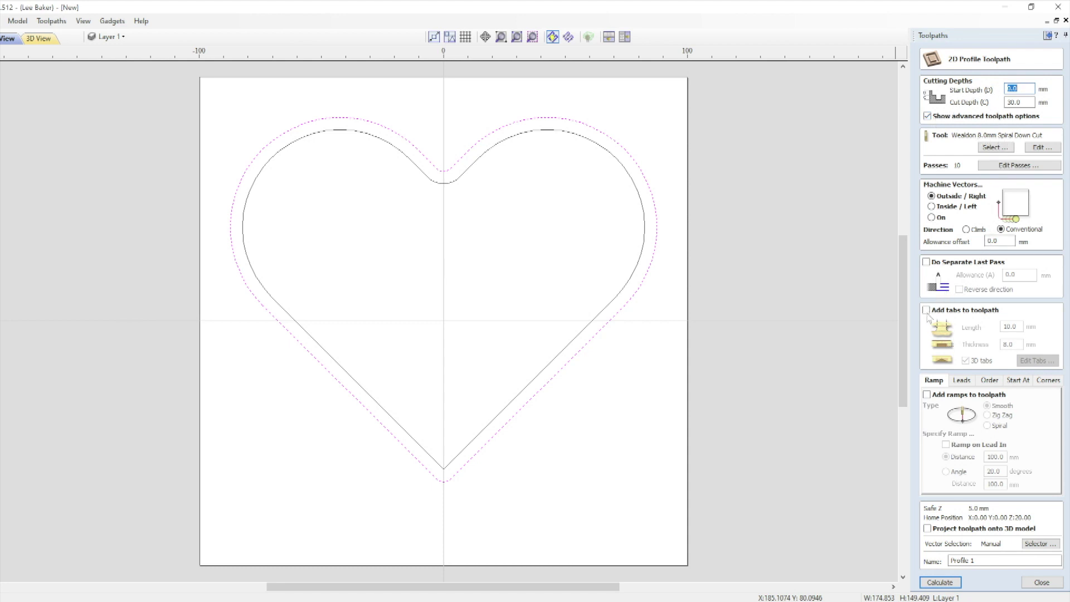
left_click(940, 581)
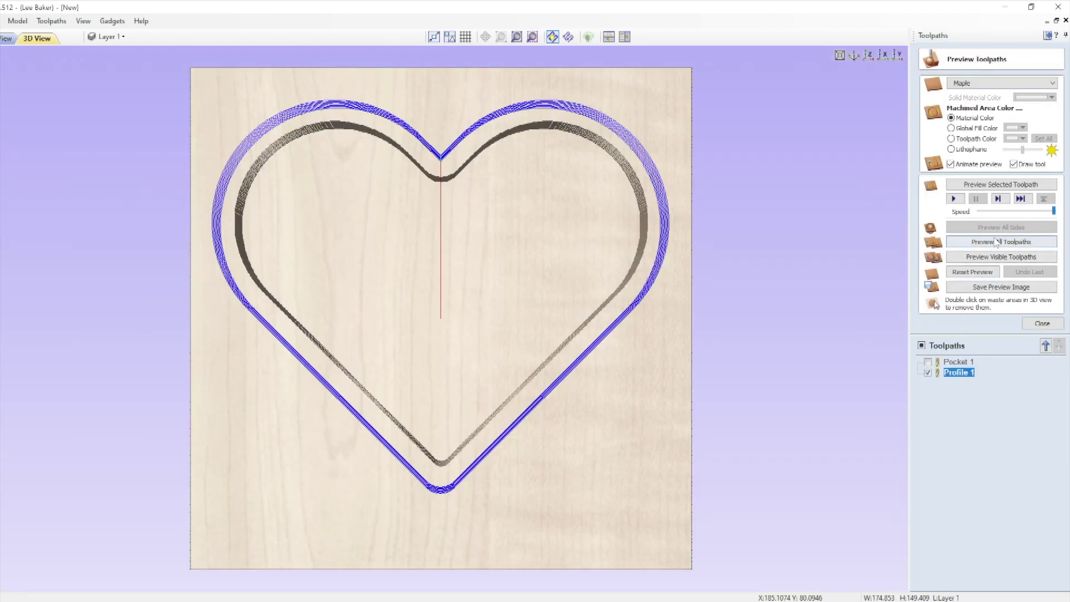
left_click(996, 243)
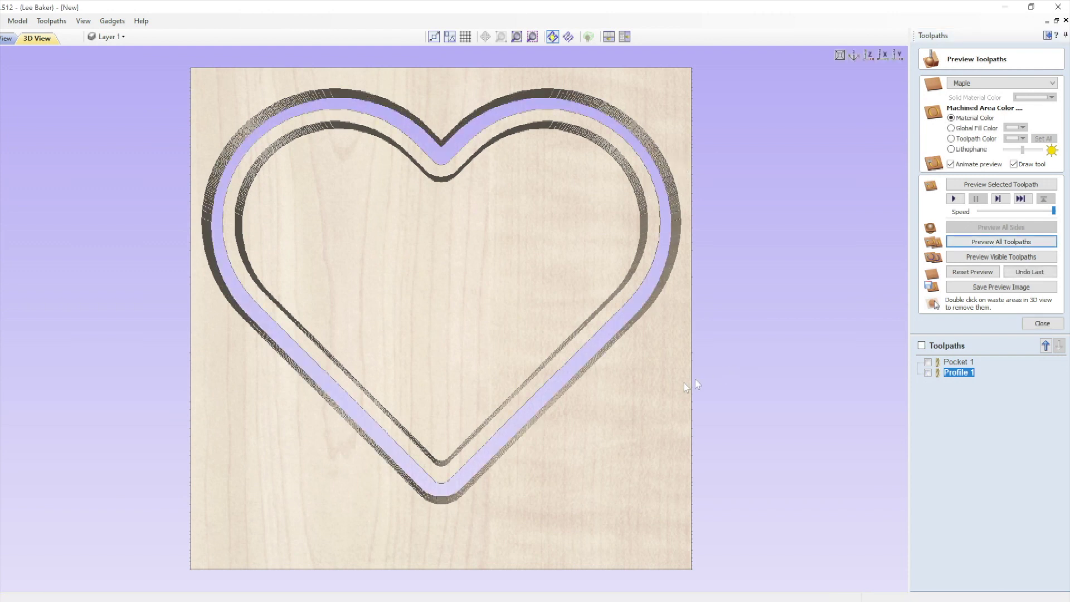
Remove the waste around the heart and show the tilted dish in Mahogany.
double_click(628, 408)
left_click_drag(454, 370, 559, 265)
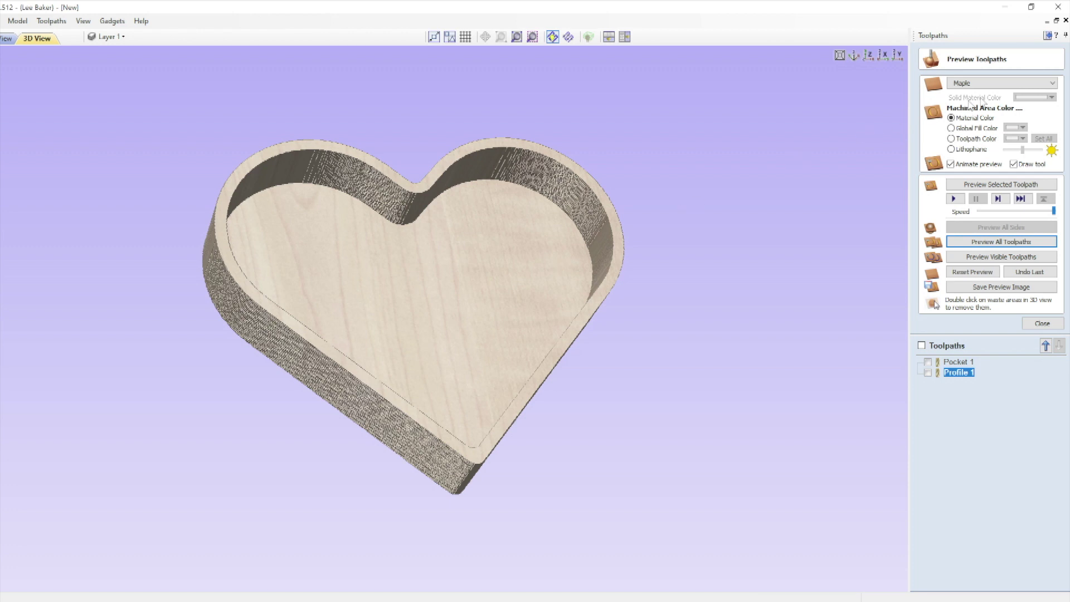
left_click(1053, 83)
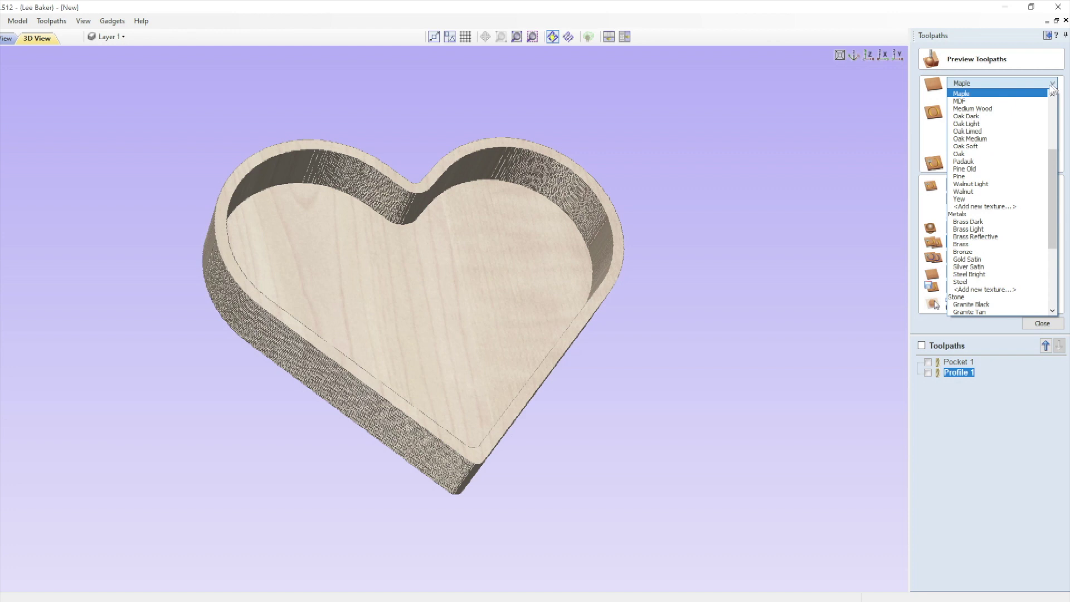
scroll(1010, 119, "up", 1)
left_click(987, 110)
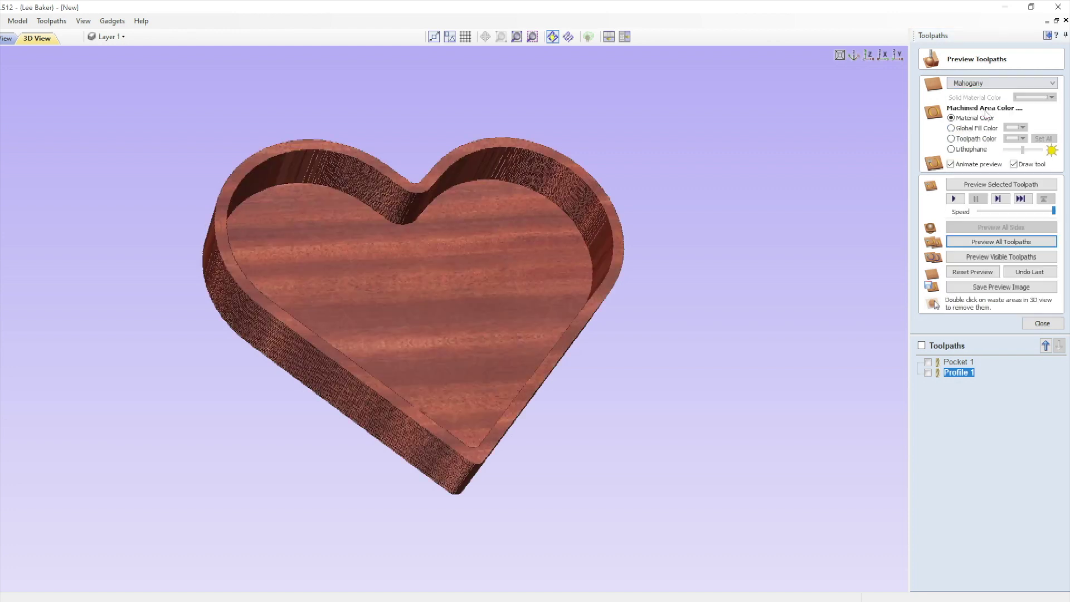